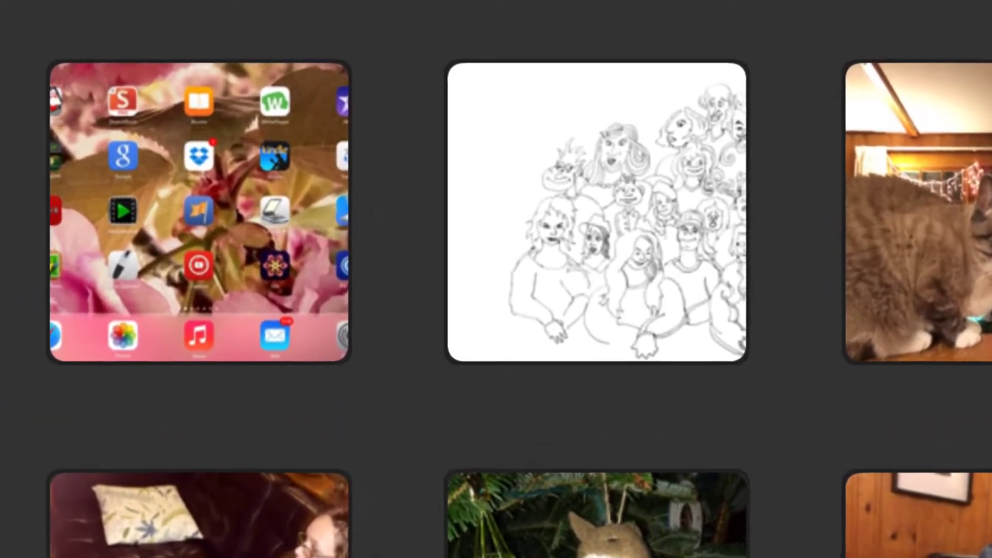
Step: Open the crowd-of-faces drawing project in Photoshop Touch
left_click(597, 212)
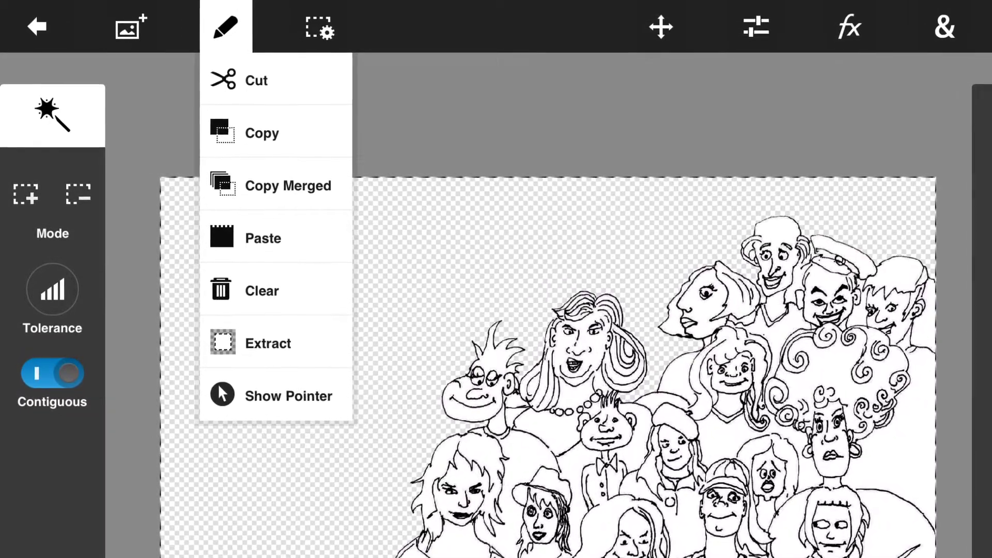
Step: Cut the whole crowd drawing to the clipboard with Edit > Cut
left_click(258, 81)
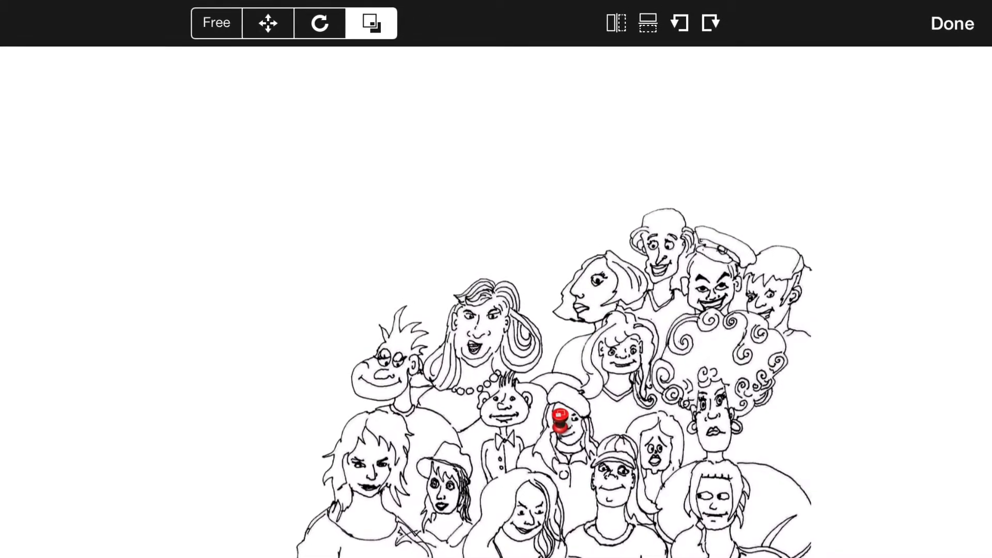
Step: Switch to the Move tool to reposition the pasted crowd layer
left_click(268, 23)
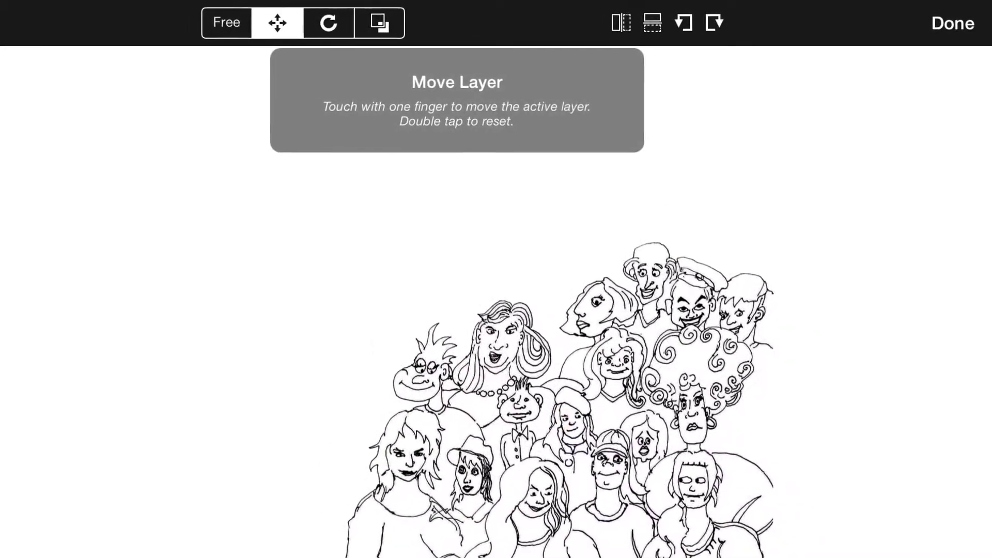